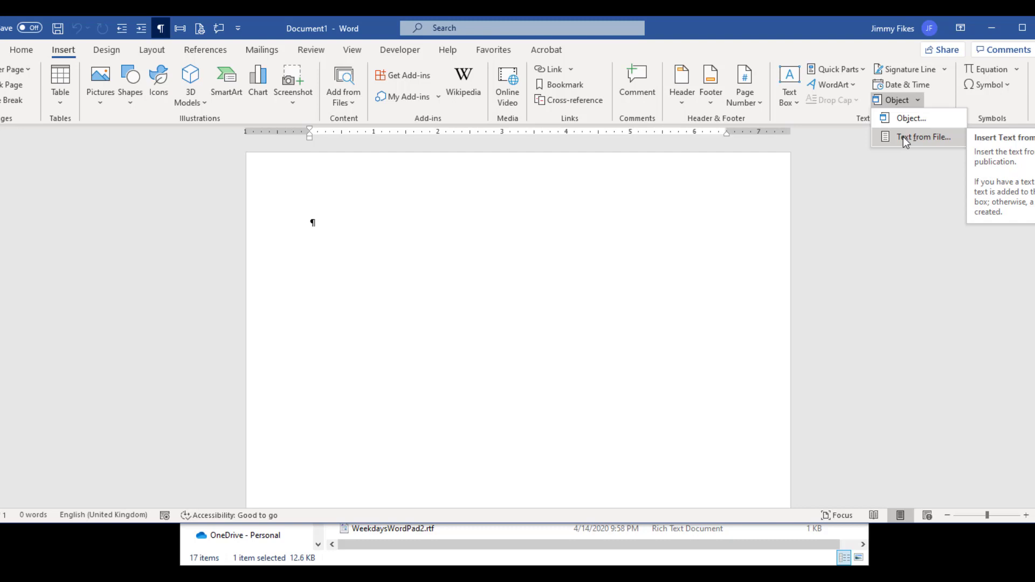
Start inserting text from a file and browse to the File Extensions folder.
click(903, 137)
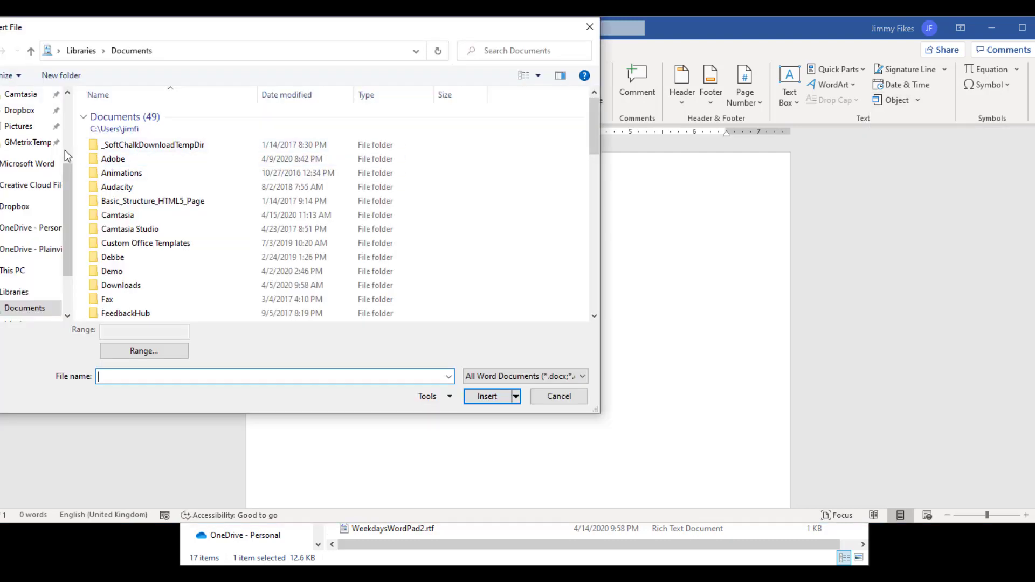
drag(69, 179, 65, 76)
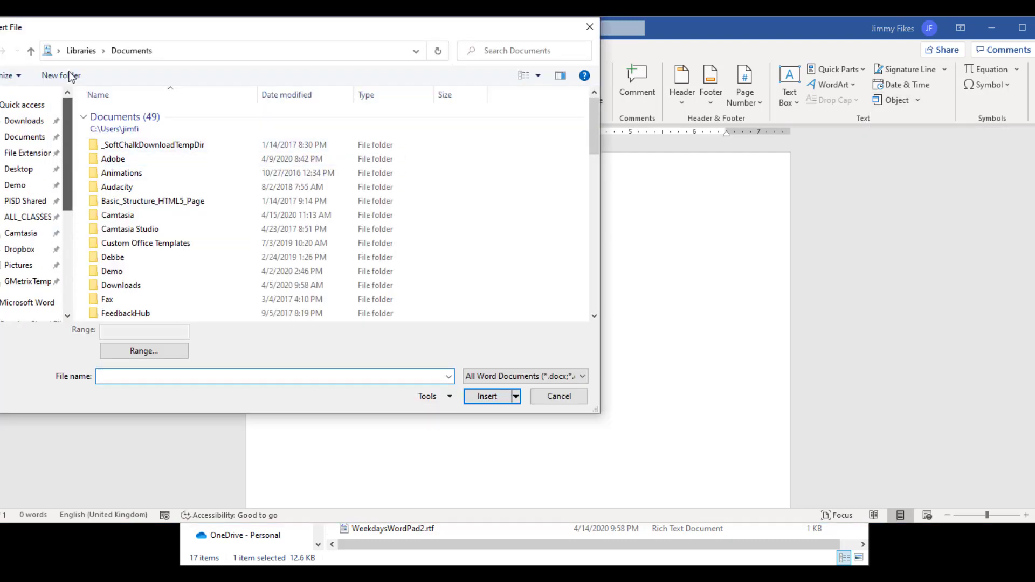
click(21, 154)
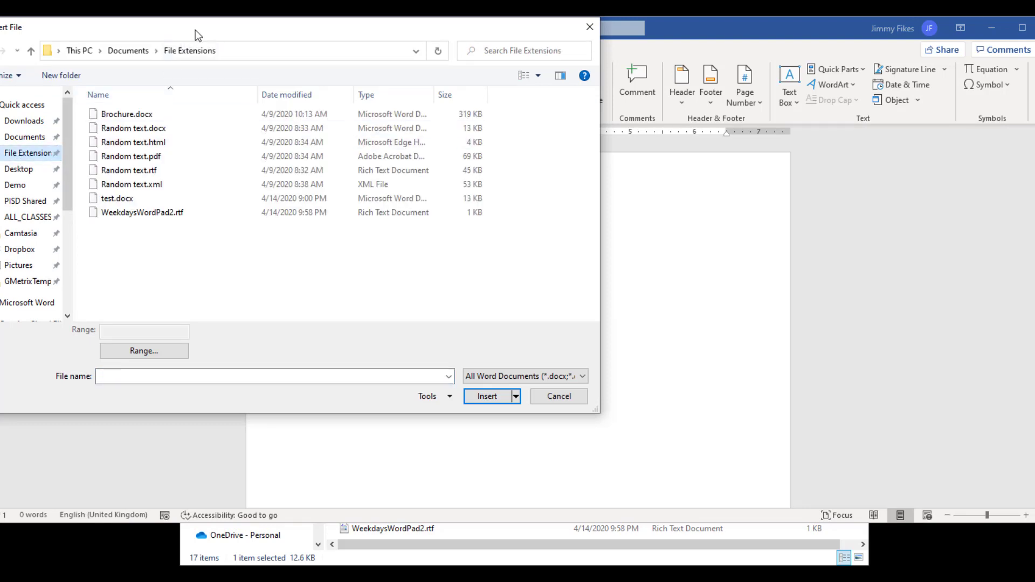
drag(195, 30, 441, 64)
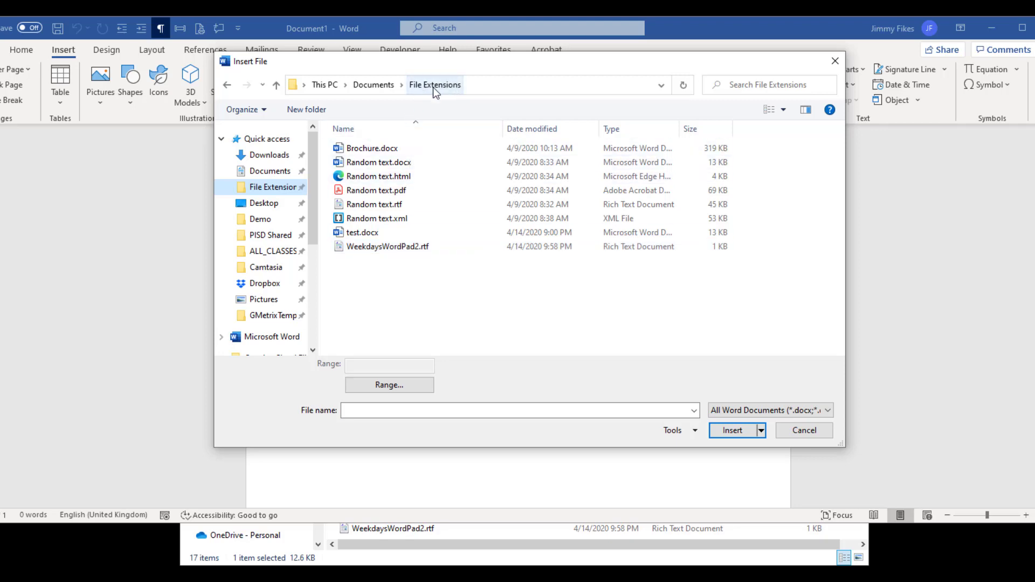
Switch to File Explorer and compare the File Extensions folder's contents with the files offered for insertion in Word.
click(436, 561)
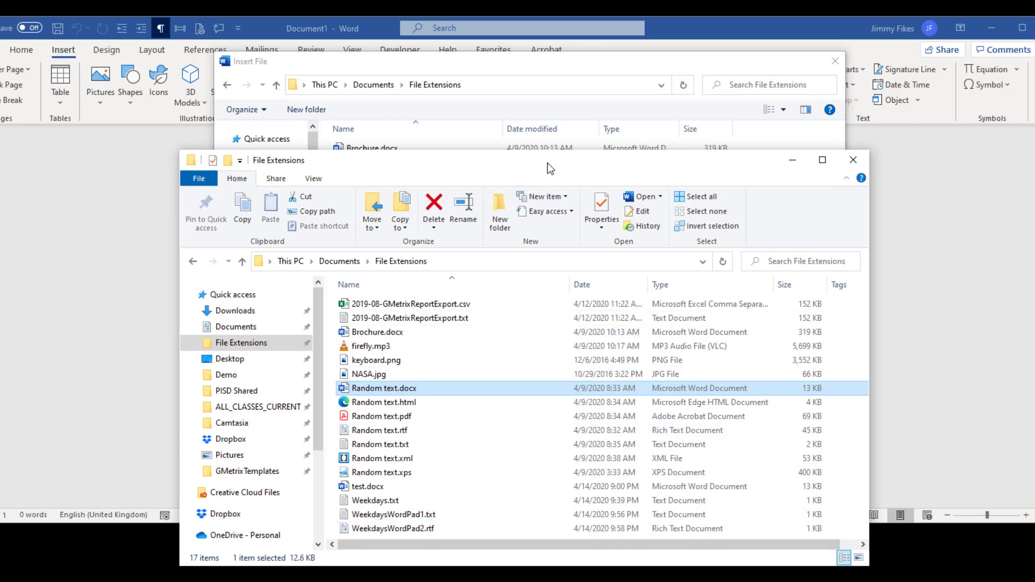
drag(548, 163, 552, 118)
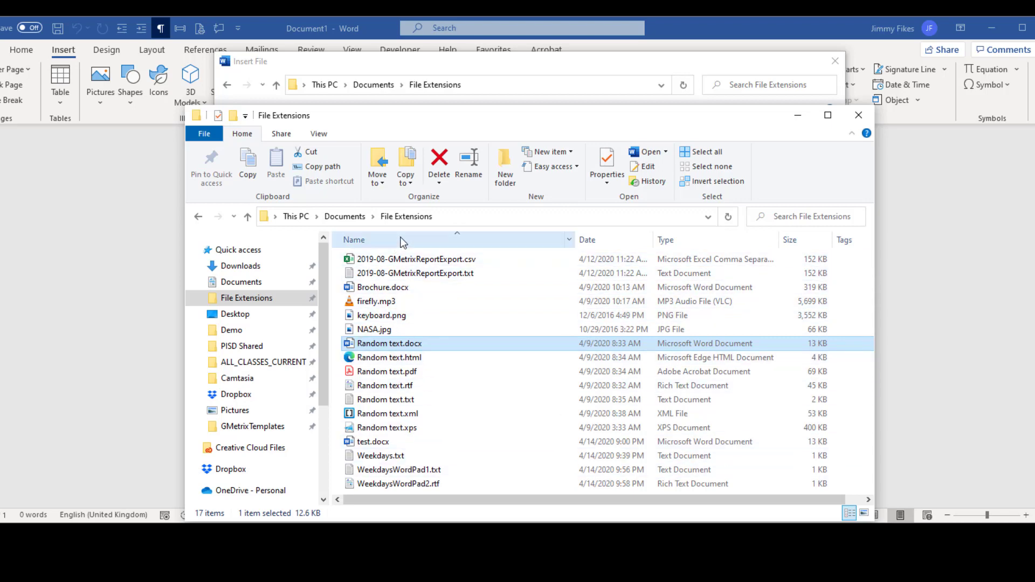
click(482, 68)
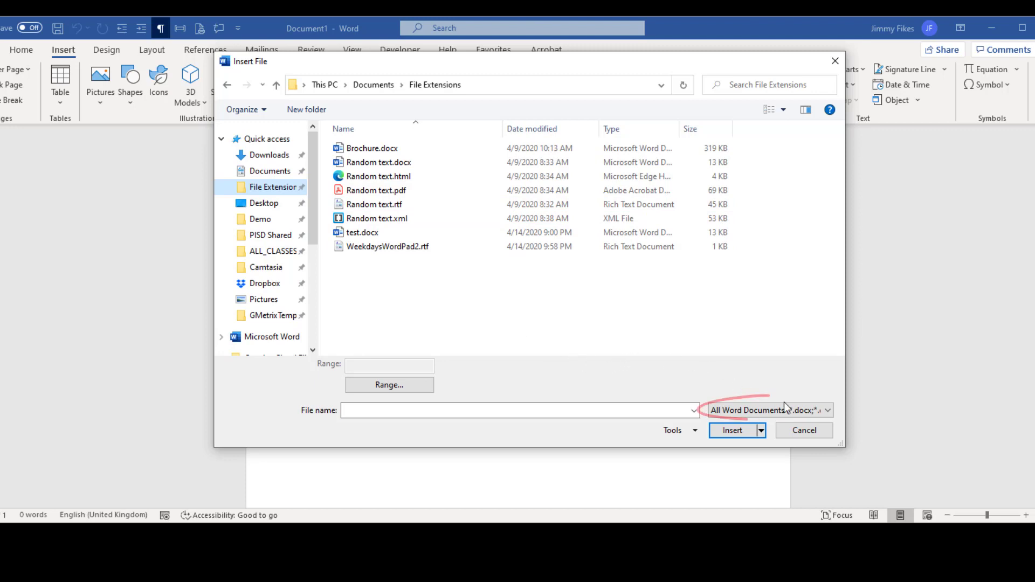
Filter the file list to Text Files (*.txt) and insert the text of Weekdays.txt into the document.
click(828, 411)
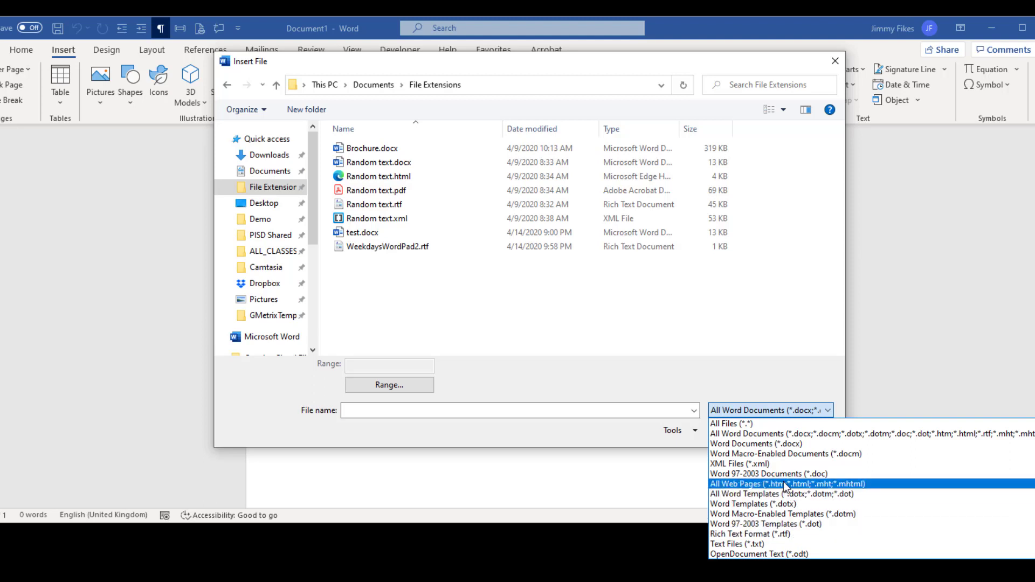
click(729, 546)
click(361, 179)
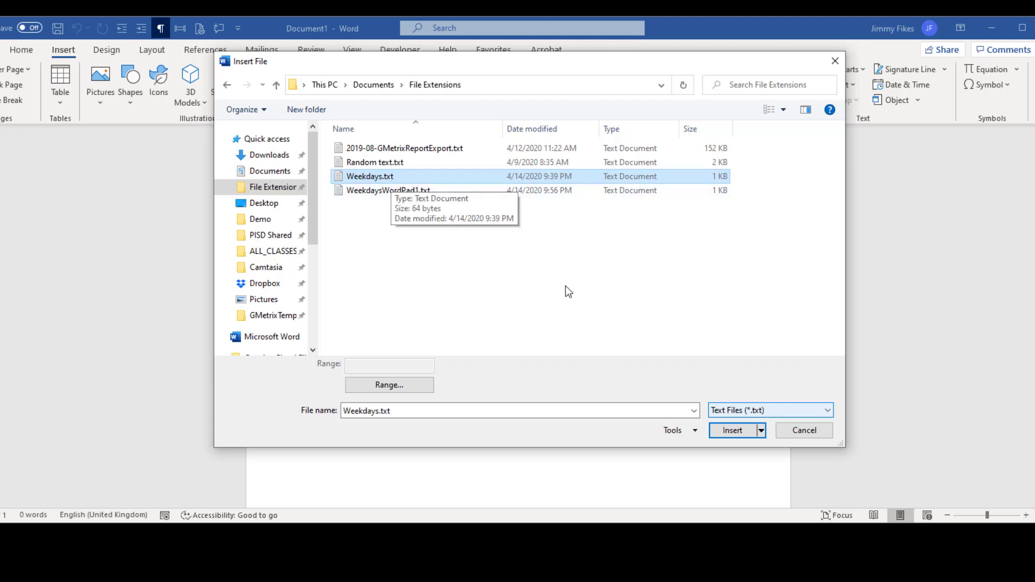
click(739, 428)
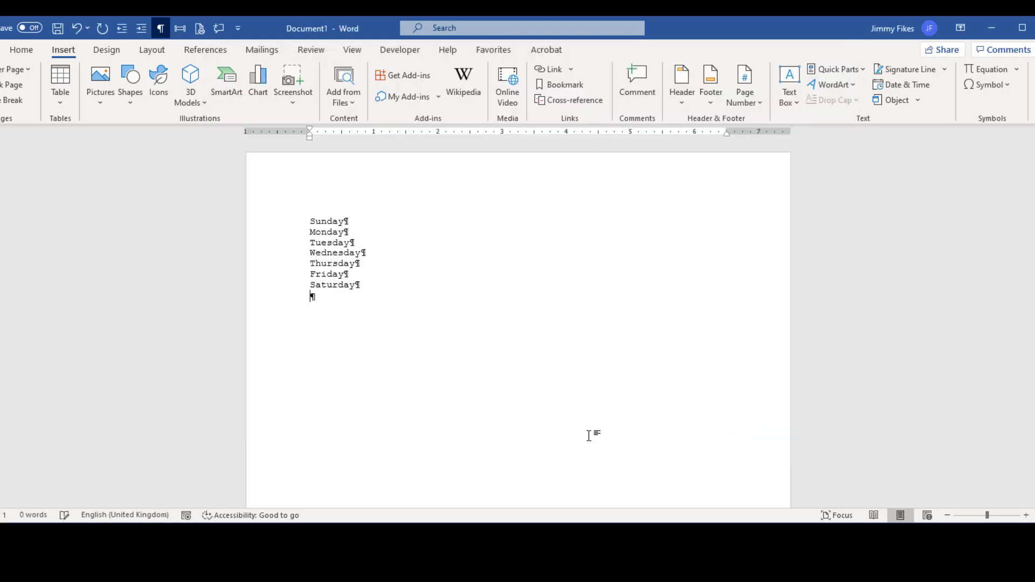
Hide the formatting marks and add blank space below the plain weekday list for the next insertion.
click(161, 29)
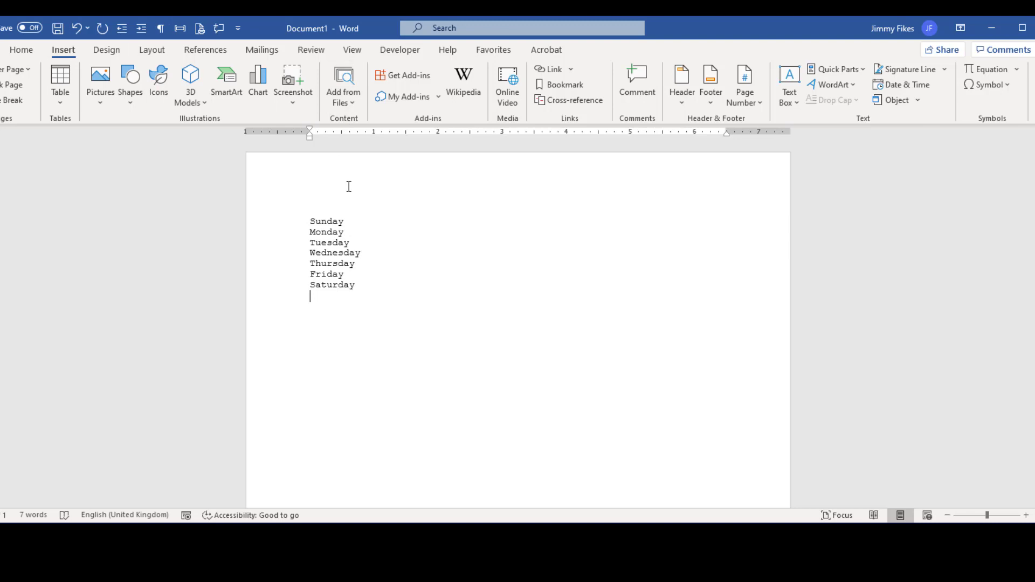
click(387, 254)
key(BackSpace)
text(y)
click(349, 324)
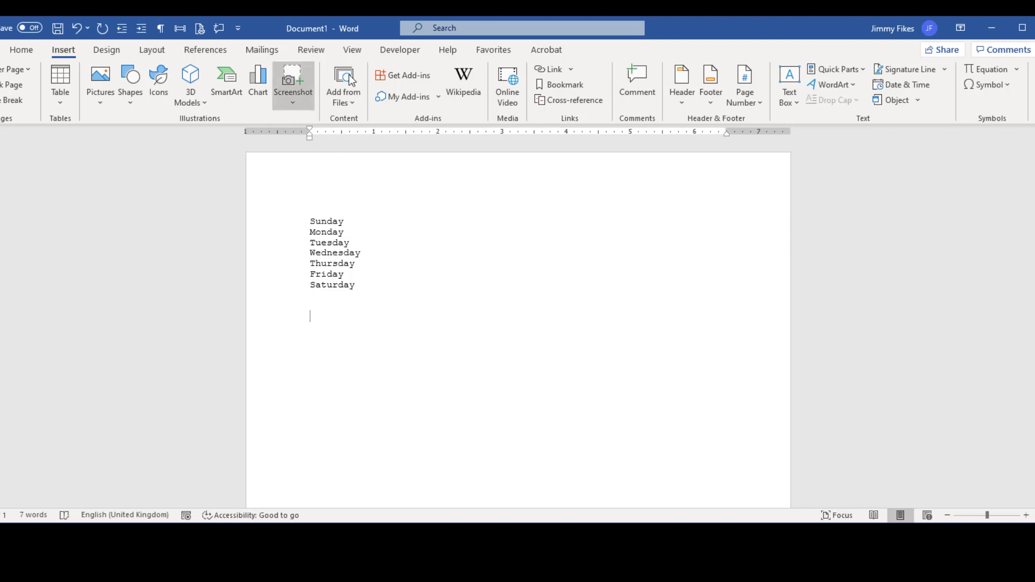
Insert the text of WeekdaysWordPad2.rtf below the plain list, with the file type filter set to Rich Text Format (*.rtf).
click(917, 102)
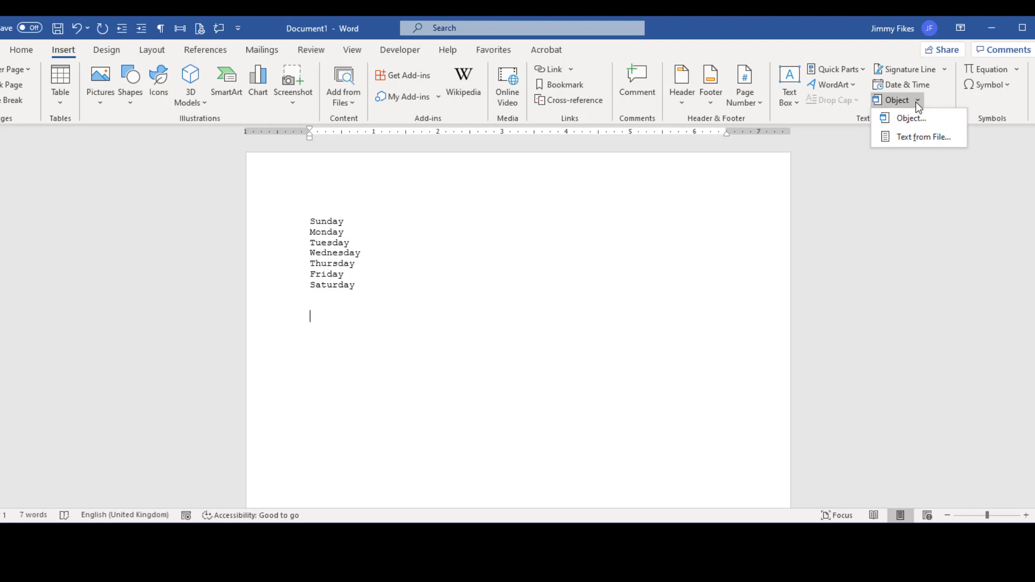
click(909, 134)
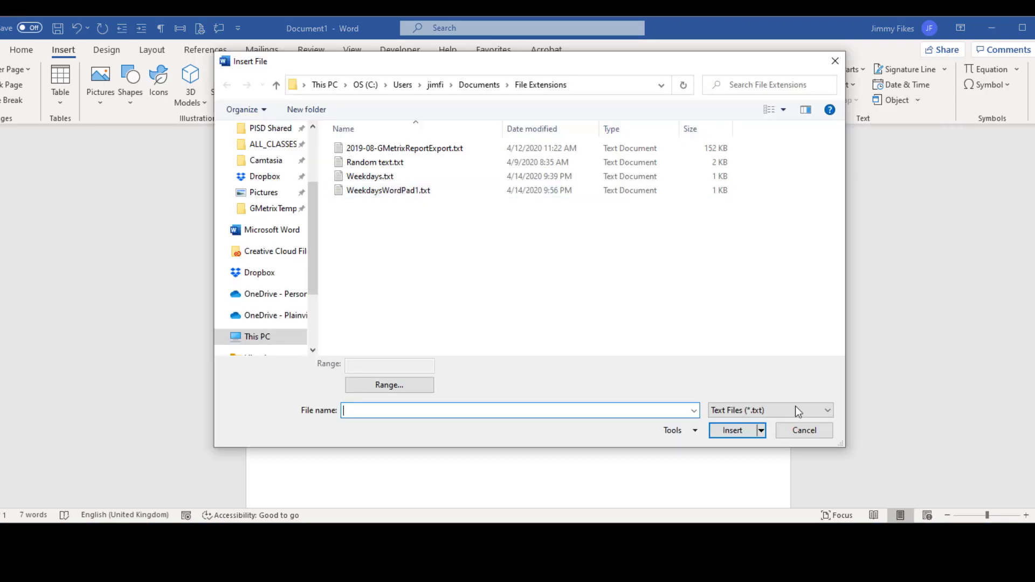
click(817, 412)
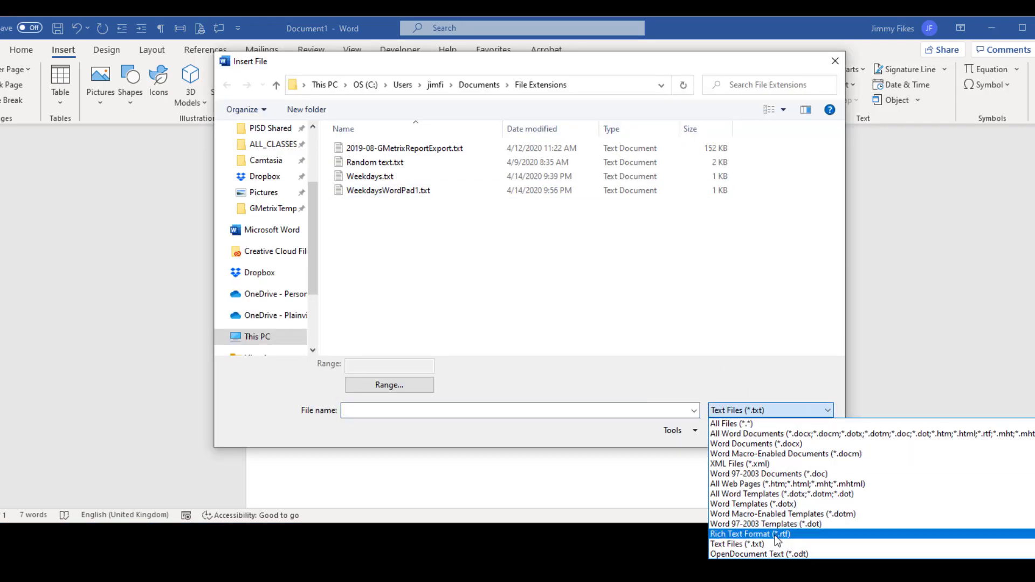
click(775, 534)
click(424, 164)
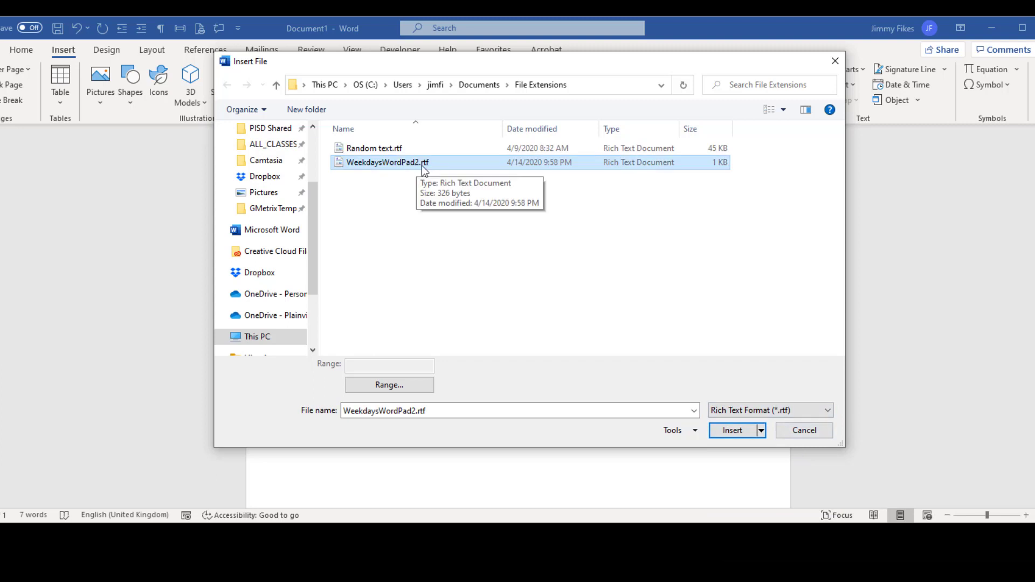
double_click(439, 163)
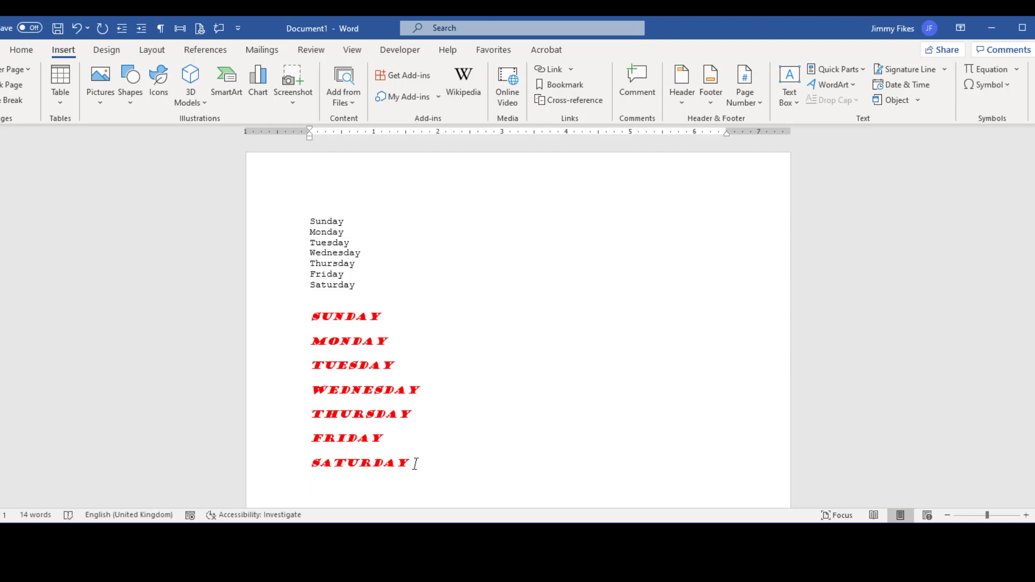
Examine how the formatting of the weekday list from the rich text file differs from the plain text list.
drag(415, 463, 326, 343)
click(404, 413)
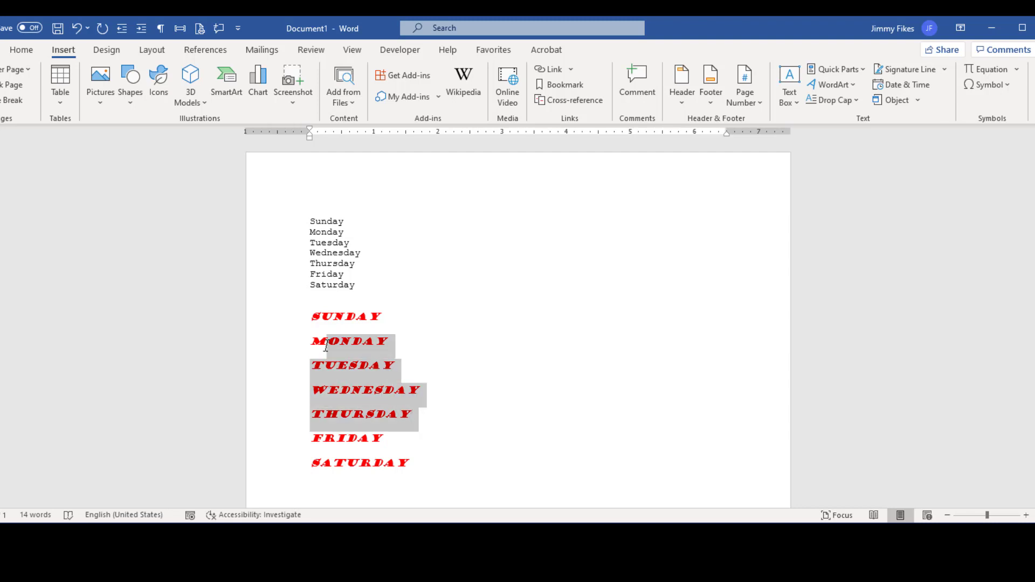
click(382, 442)
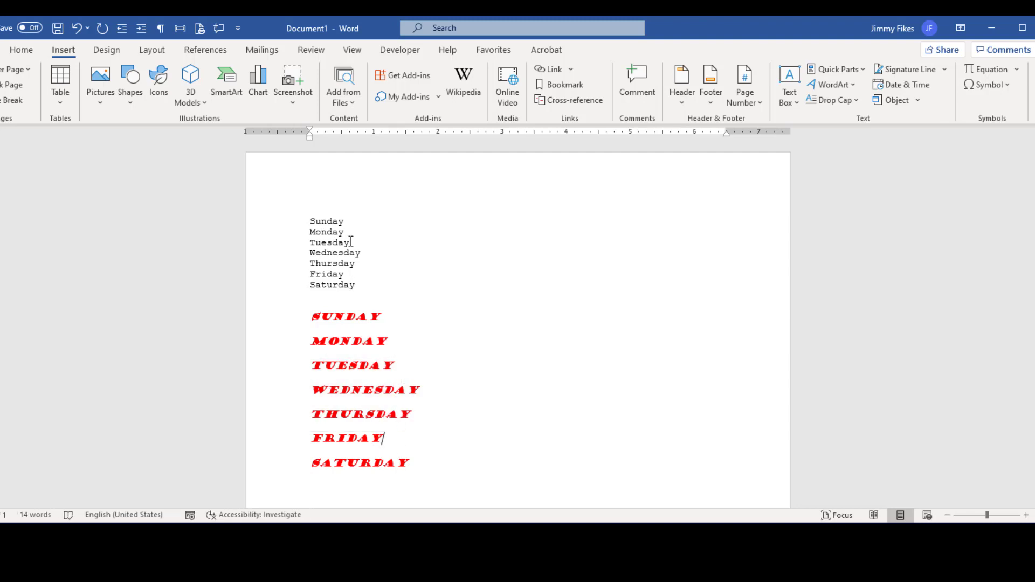
drag(311, 217, 324, 274)
drag(285, 320, 284, 474)
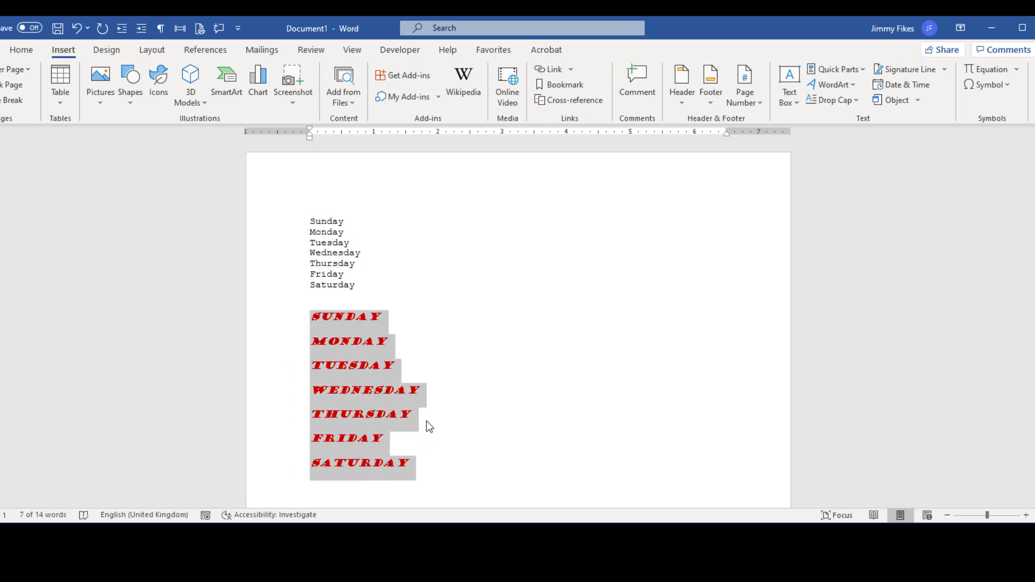
click(427, 392)
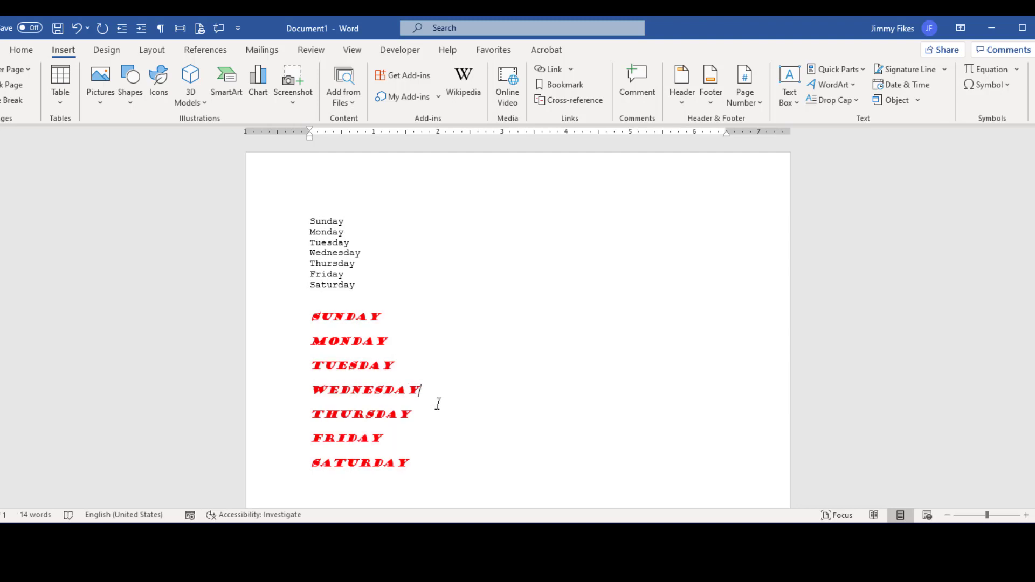
key(BackSpace)
key(BackSpace)
text(ay)
Start a new line below the red SATURDAY and begin another text-from-file insertion, opening the file type choices.
click(413, 480)
key(Return)
click(923, 99)
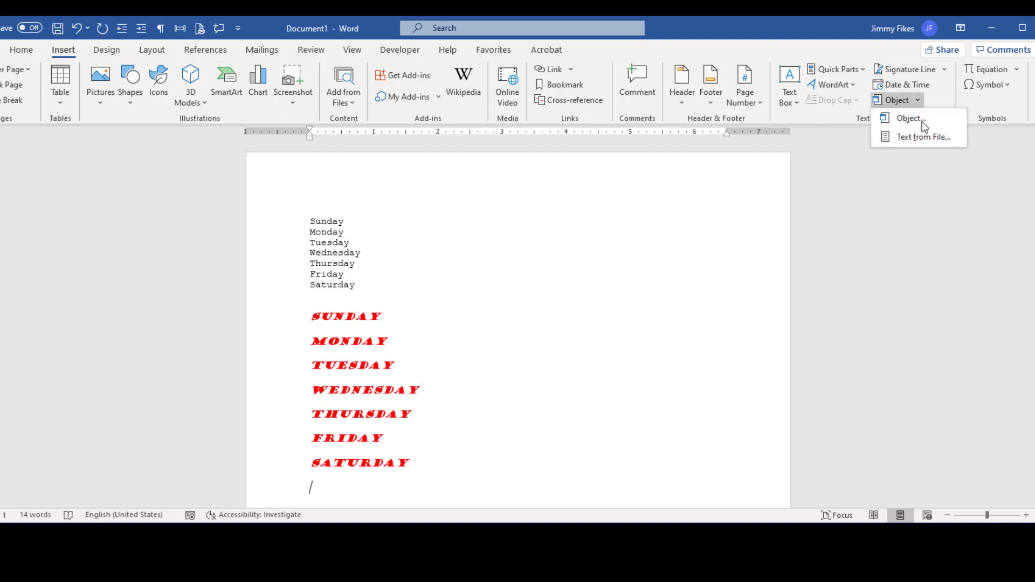
click(922, 137)
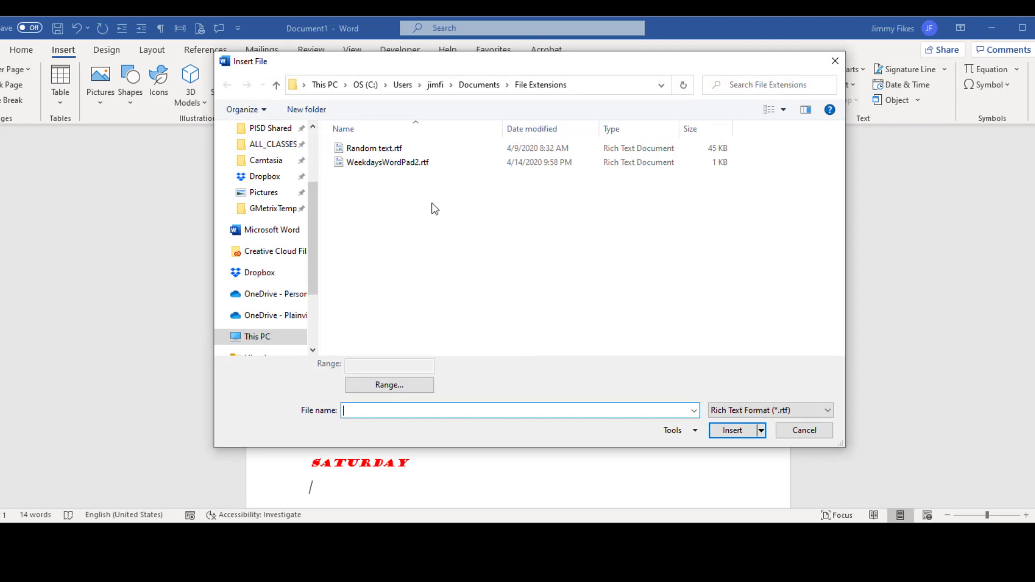
click(828, 411)
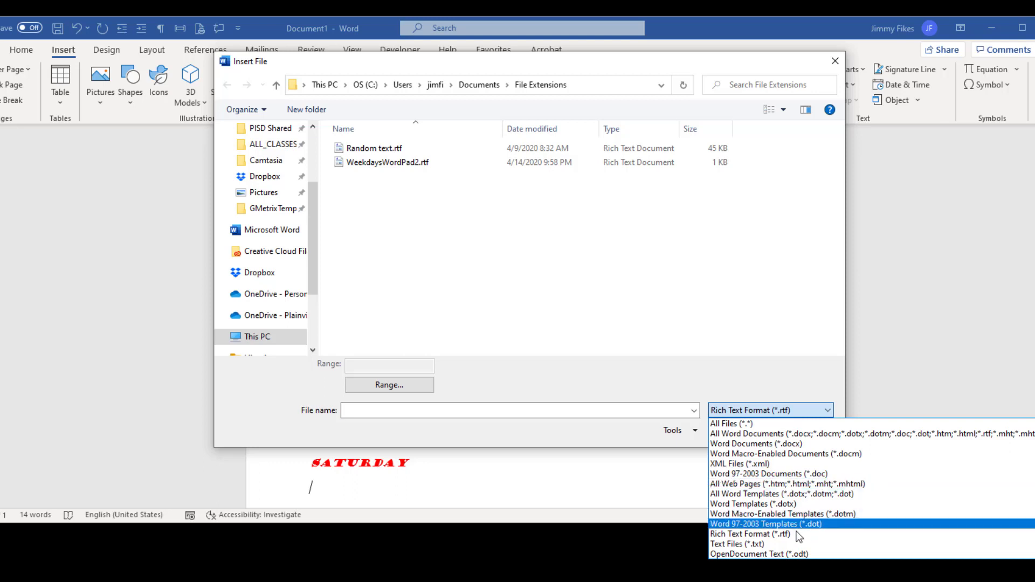